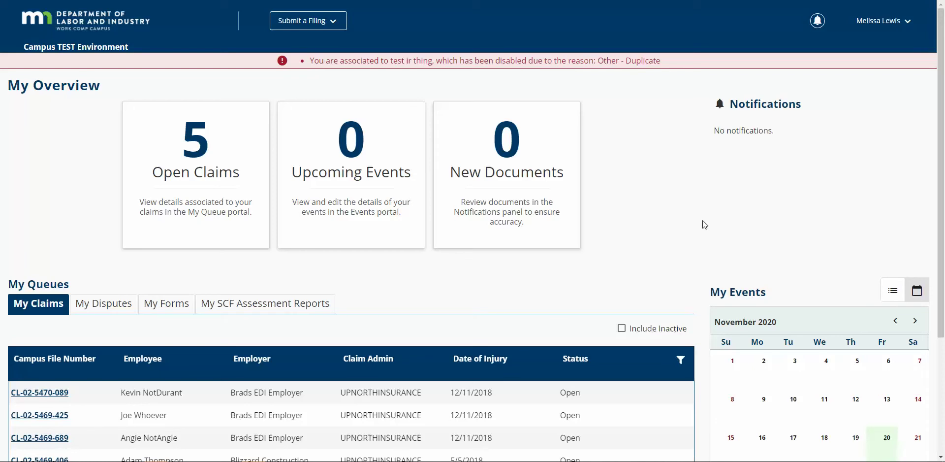
- Start a Notice of Appearance or Representation filing through Access a Case or Claim
{"action": "left_click", "coordinate": [330, 28]}
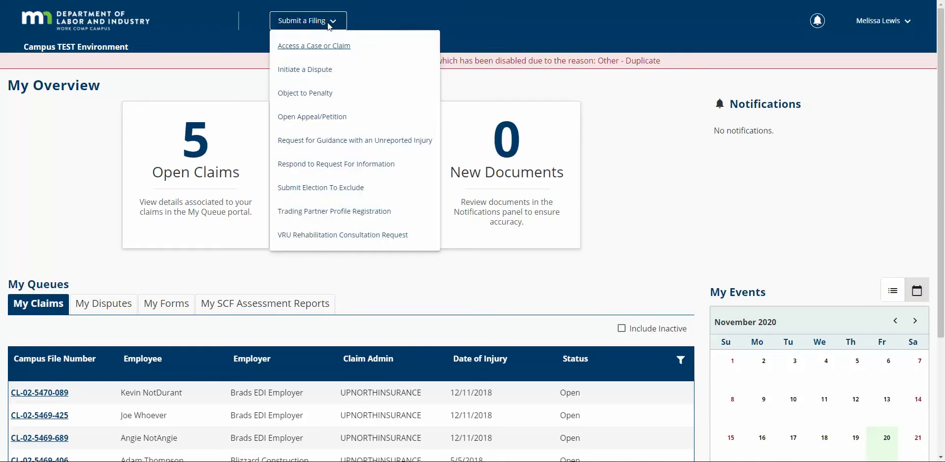
{"action": "left_click", "coordinate": [338, 46]}
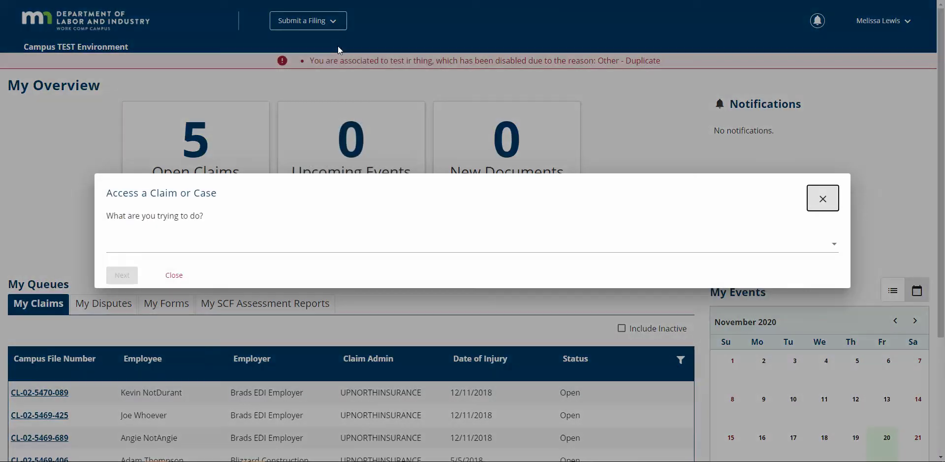
{"action": "left_click", "coordinate": [283, 242]}
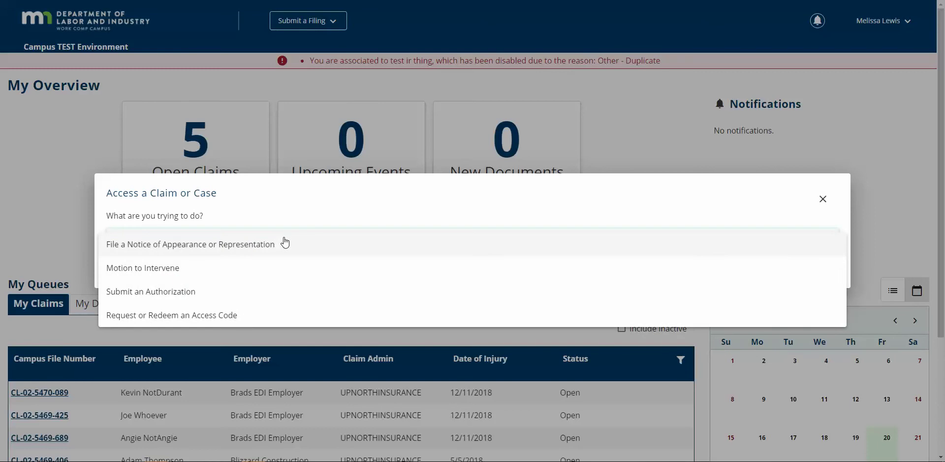
{"action": "left_click", "coordinate": [284, 244]}
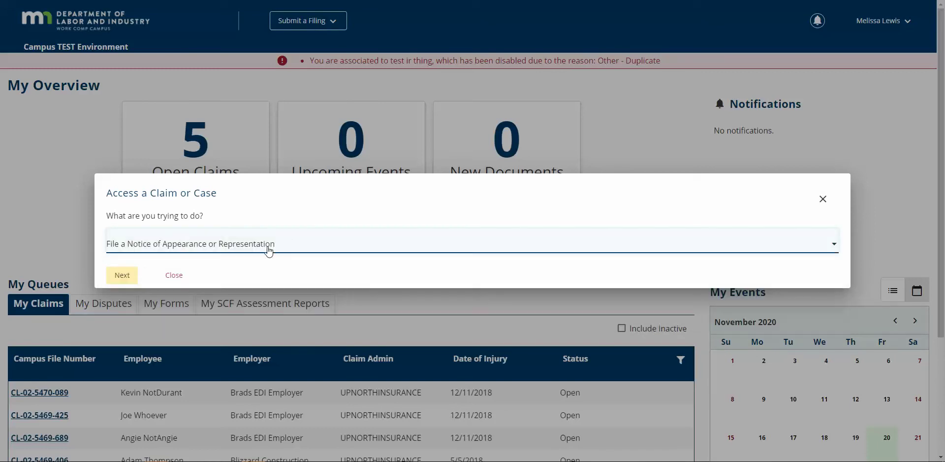
{"action": "left_click", "coordinate": [133, 274]}
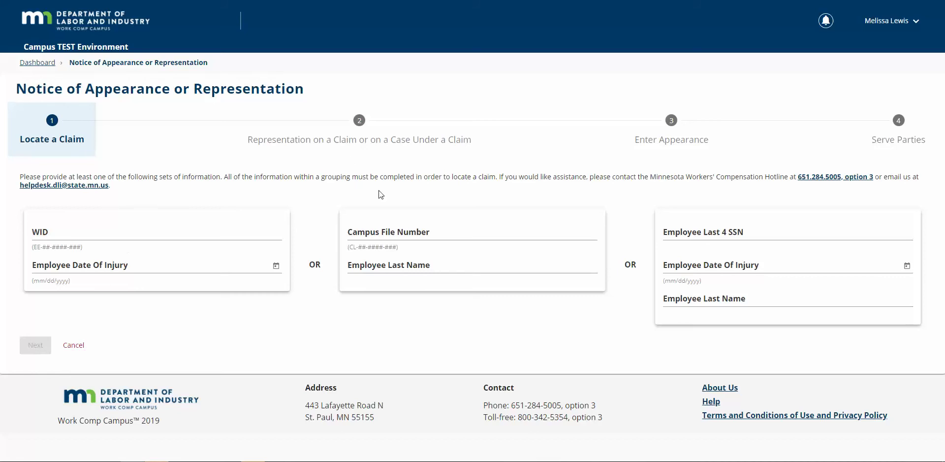
- Look up the claim by pasting the Campus File Number and entering the employee's last name
{"action": "left_click", "coordinate": [482, 230]}
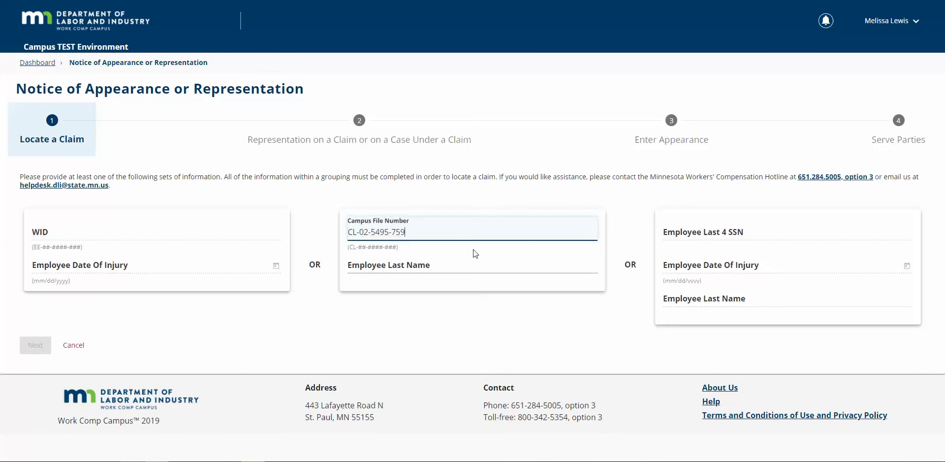
{"action": "left_click", "coordinate": [471, 259]}
{"action": "type", "text": "Johnson"}
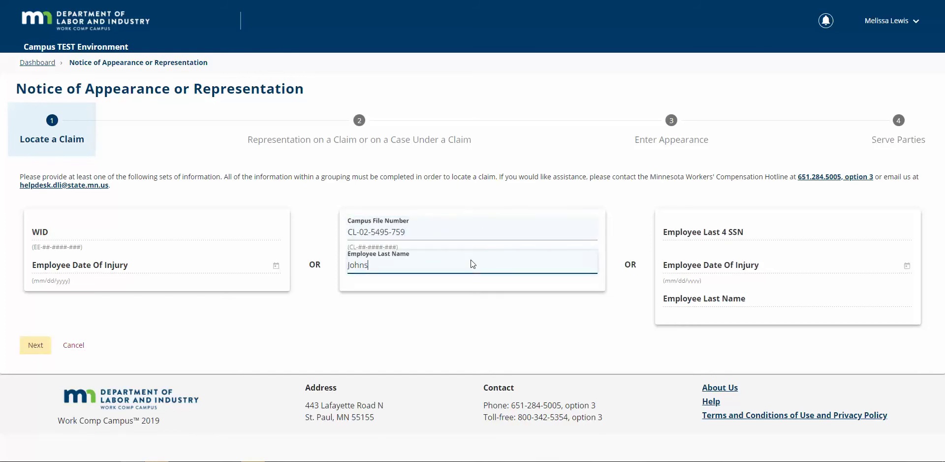
{"action": "left_click", "coordinate": [47, 349]}
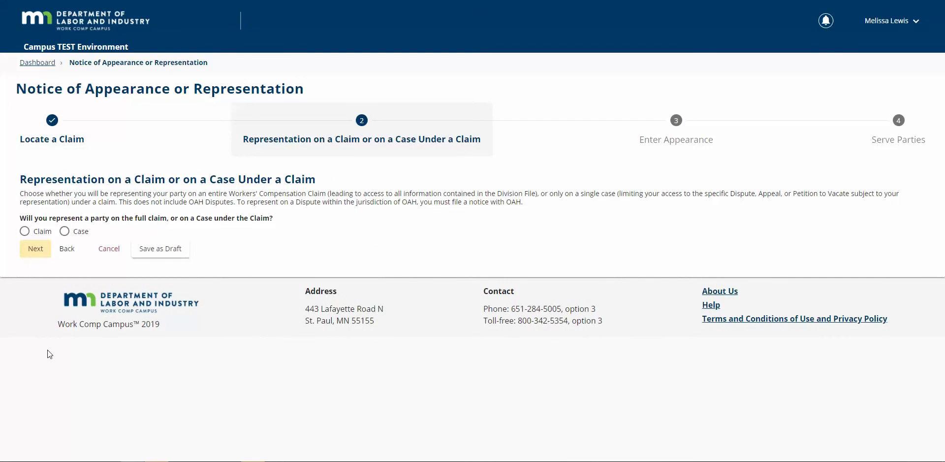
- Choose representation on the full Claim and continue to Enter Appearance
{"action": "left_click", "coordinate": [43, 234]}
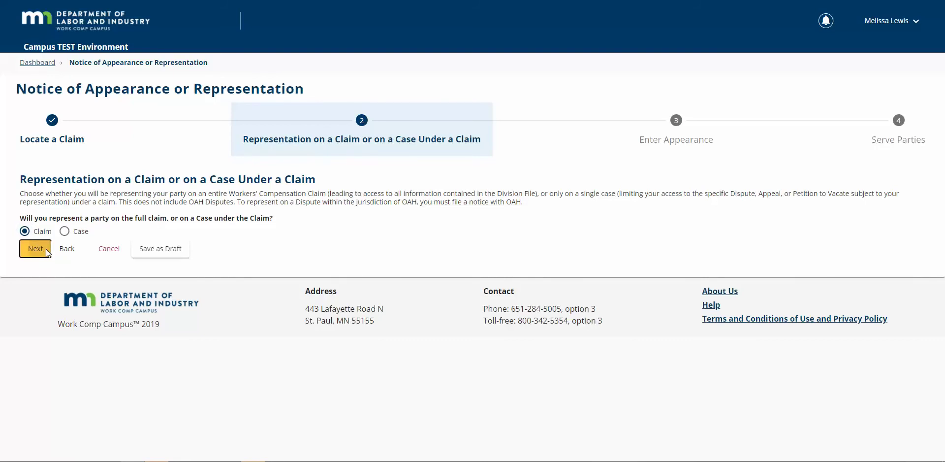
{"action": "left_click", "coordinate": [46, 249]}
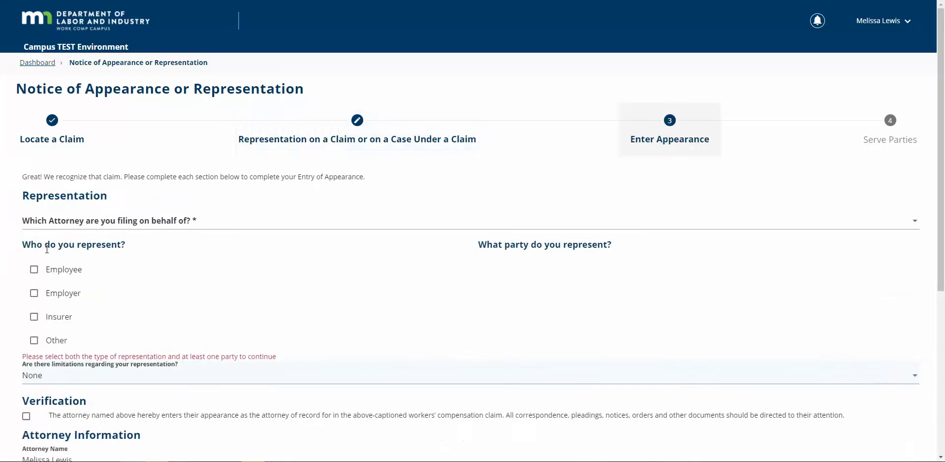
- File for Another Attorney representing the employer KEYS WELL DRILLING COMPANY and insurer UPNORTHINSURANCE
{"action": "left_click", "coordinate": [103, 230]}
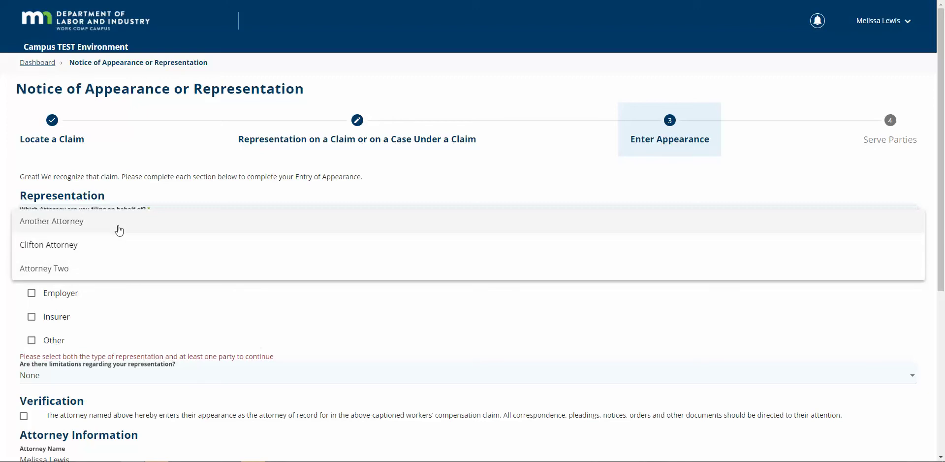
{"action": "left_click", "coordinate": [120, 230]}
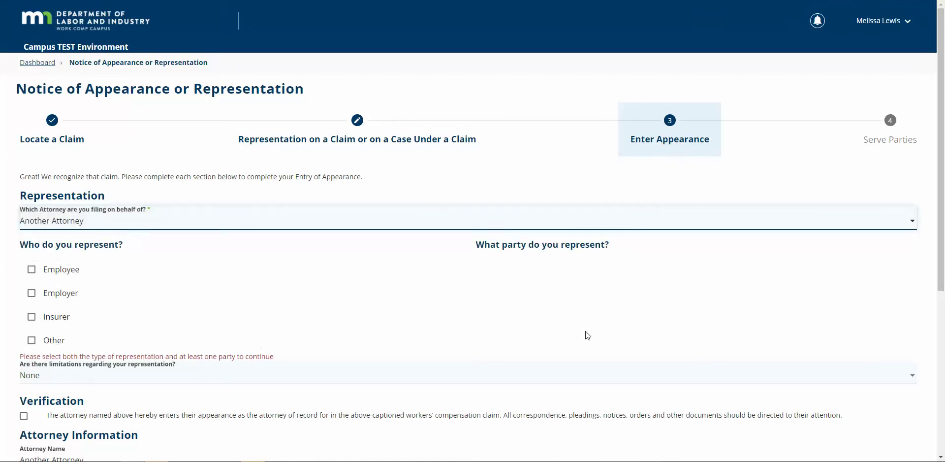
{"action": "scroll", "coordinate": [588, 332], "scroll_direction": "down", "scroll_amount": 2}
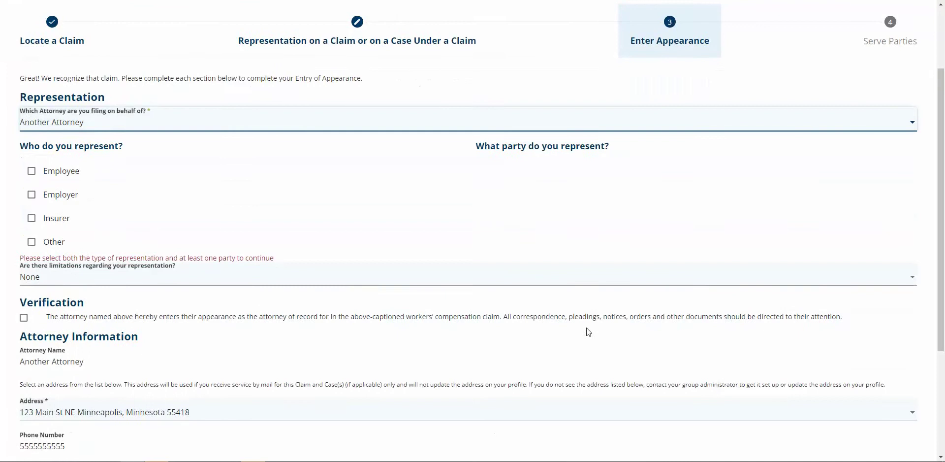
{"action": "left_click", "coordinate": [60, 197]}
{"action": "left_click", "coordinate": [58, 218]}
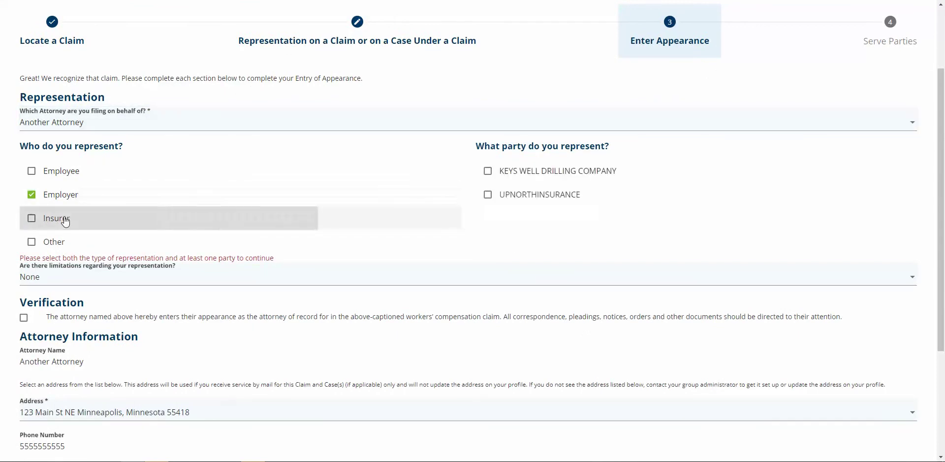
{"action": "left_click", "coordinate": [553, 177]}
{"action": "left_click", "coordinate": [559, 196]}
{"action": "scroll", "coordinate": [560, 197], "scroll_direction": "down", "scroll_amount": 3}
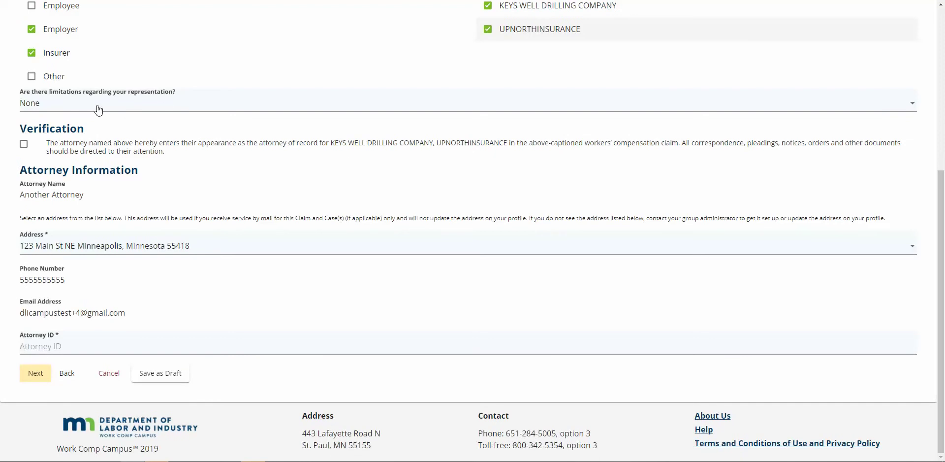
- Confirm the attorney verification, choose the mailing address, enter the attorney ID, and advance to Serve Parties
{"action": "left_click", "coordinate": [24, 145]}
{"action": "left_click", "coordinate": [232, 252]}
{"action": "left_click", "coordinate": [231, 246]}
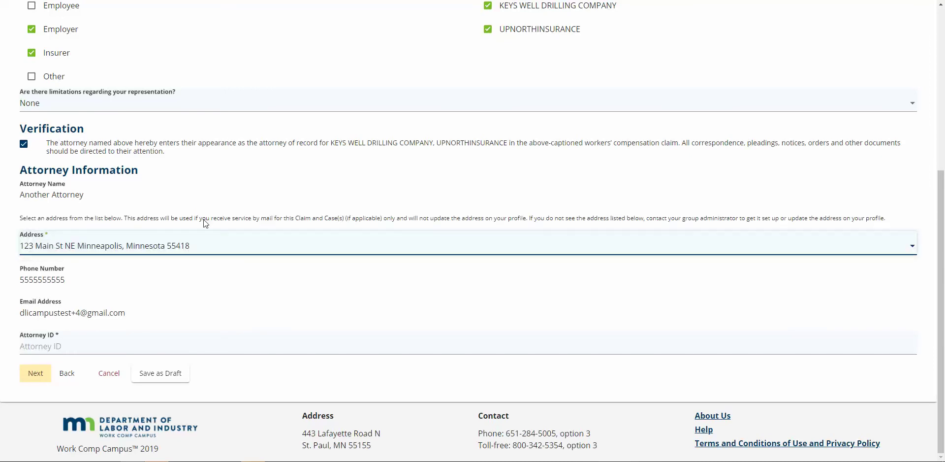
{"action": "left_click", "coordinate": [161, 346]}
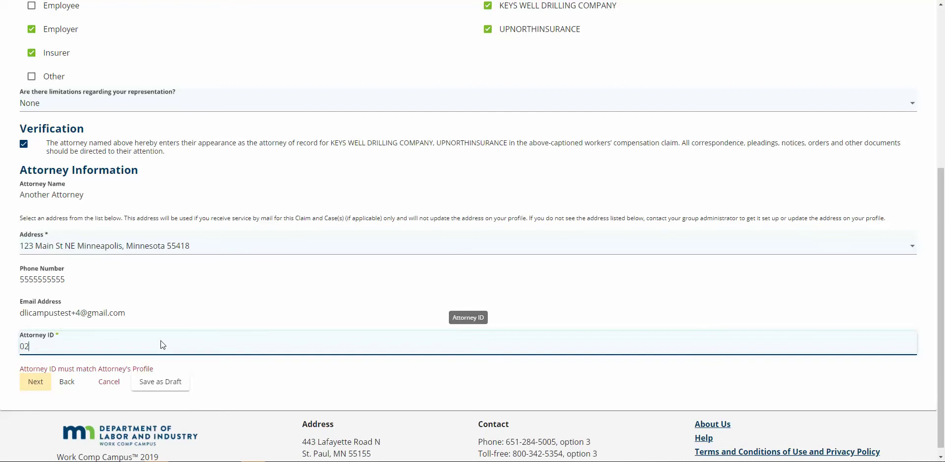
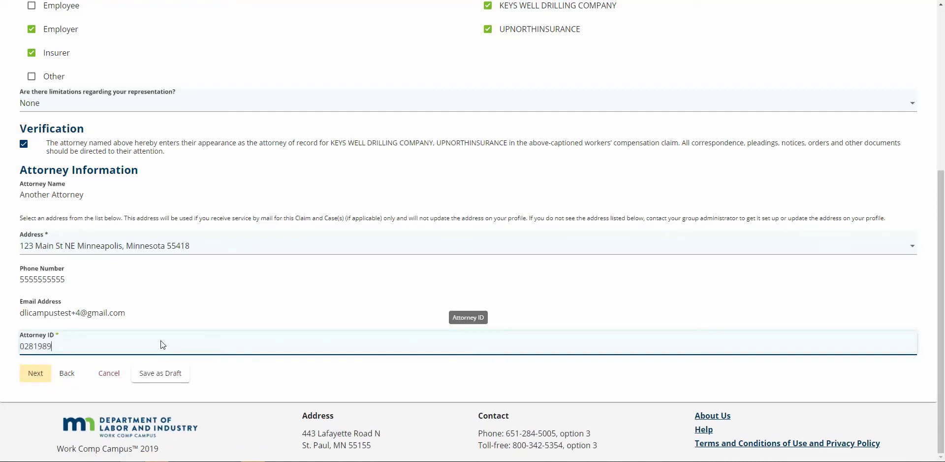
{"action": "scroll", "coordinate": [243, 266], "scroll_direction": "up", "scroll_amount": 5}
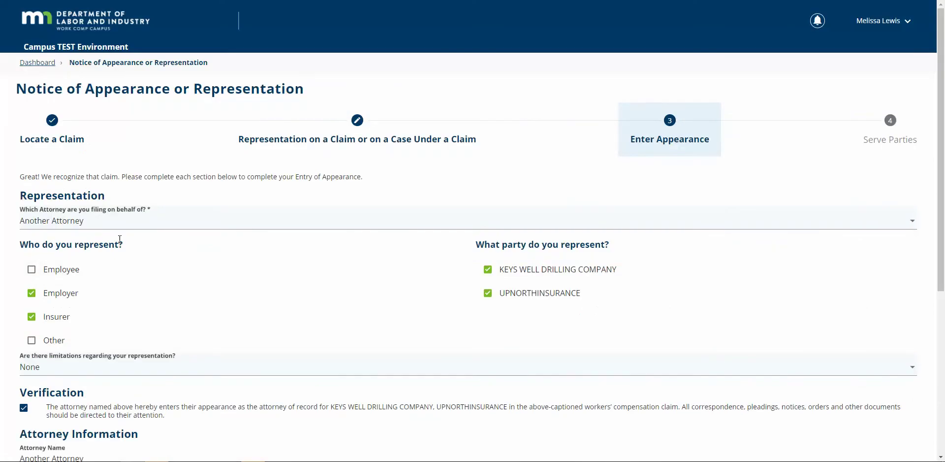
{"action": "scroll", "coordinate": [113, 248], "scroll_direction": "down", "scroll_amount": 5}
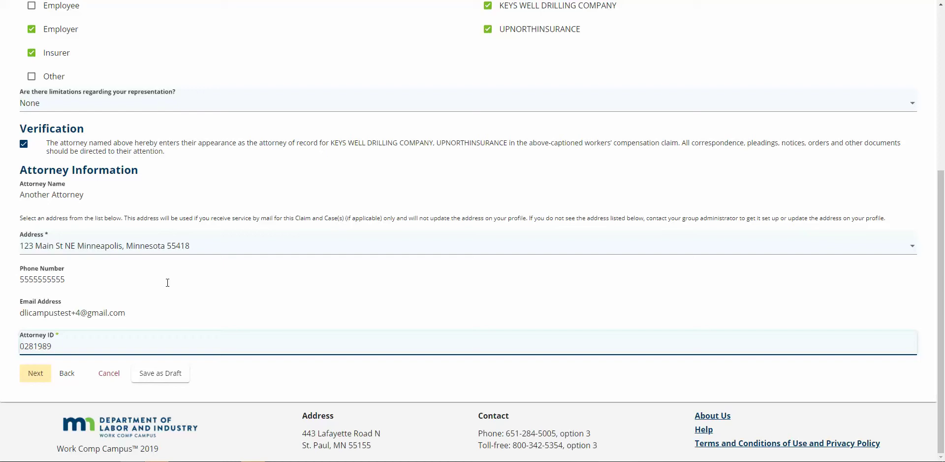
{"action": "left_click", "coordinate": [31, 375]}
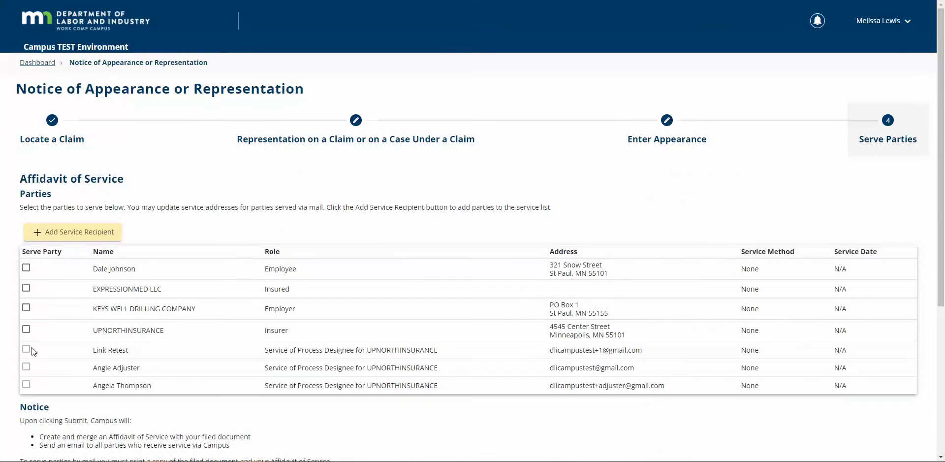
- Serve UPNORTHINSURANCE, the employee and EXPRESSIONMED LLC, and accept the perjury declaration
{"action": "left_click", "coordinate": [27, 329]}
{"action": "left_click", "coordinate": [27, 268]}
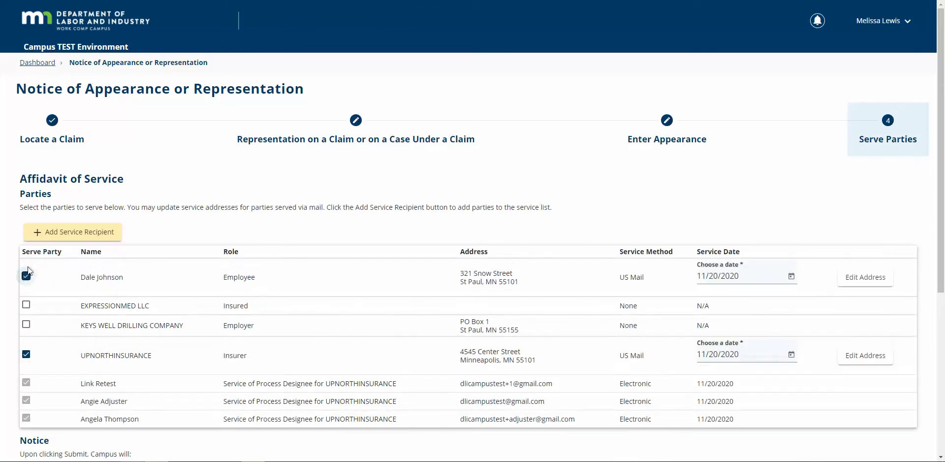
{"action": "left_click", "coordinate": [26, 305]}
{"action": "scroll", "coordinate": [286, 368], "scroll_direction": "down", "scroll_amount": 5}
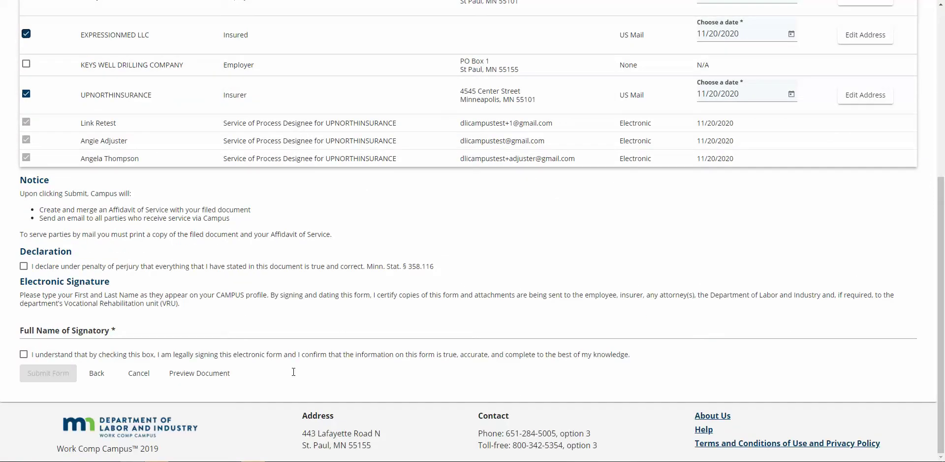
{"action": "left_click", "coordinate": [26, 269]}
{"action": "left_click", "coordinate": [44, 331]}
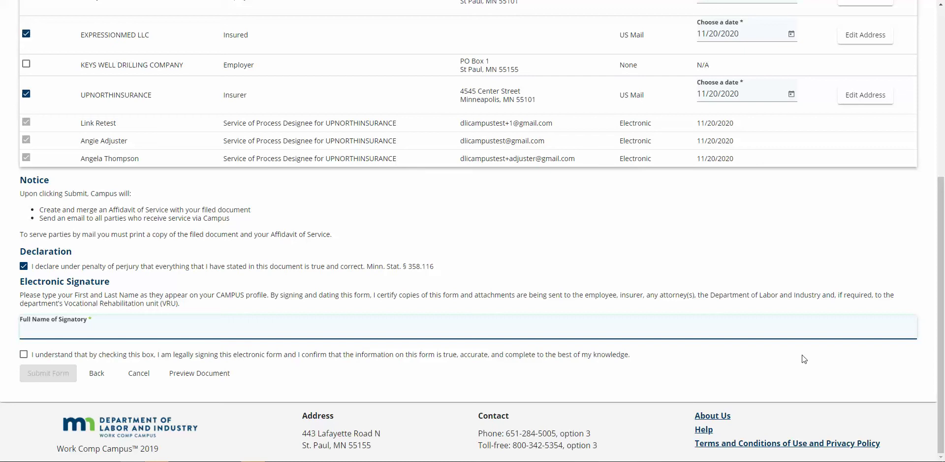
- Enter the signatory's full name, agree to the electronic signature, and submit the notice
{"action": "scroll", "coordinate": [822, 350], "scroll_direction": "up", "scroll_amount": 6}
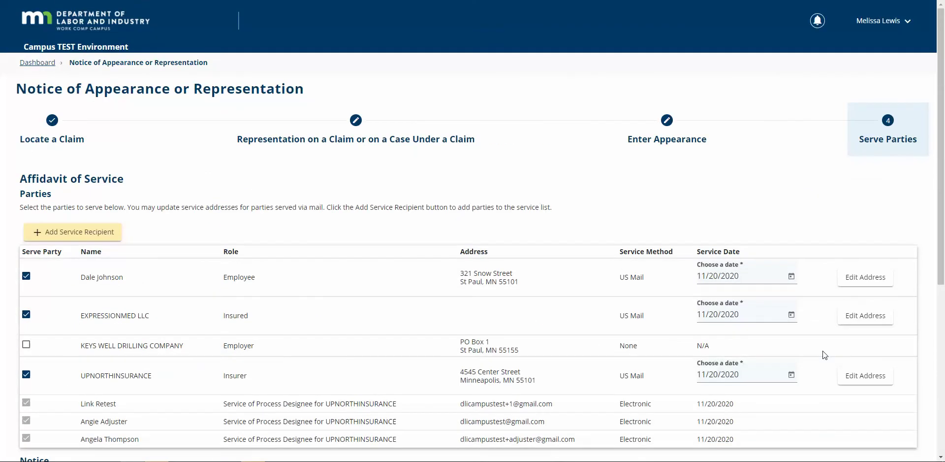
{"action": "scroll", "coordinate": [784, 218], "scroll_direction": "down", "scroll_amount": 6}
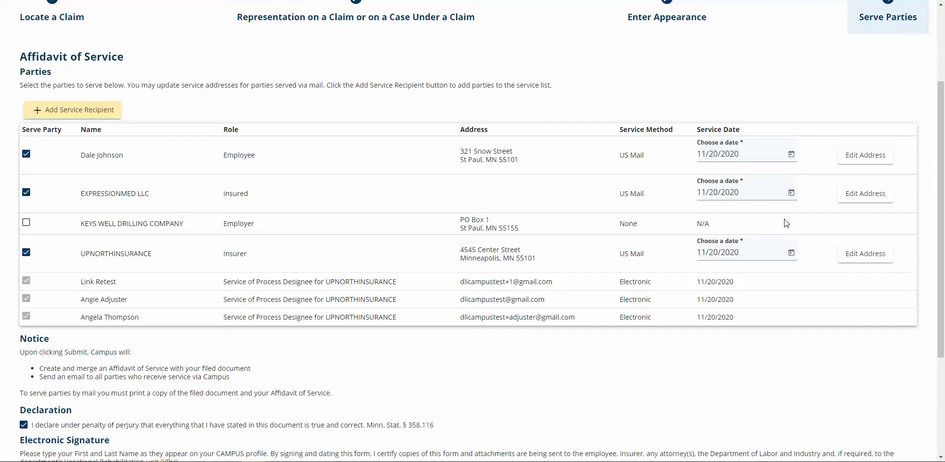
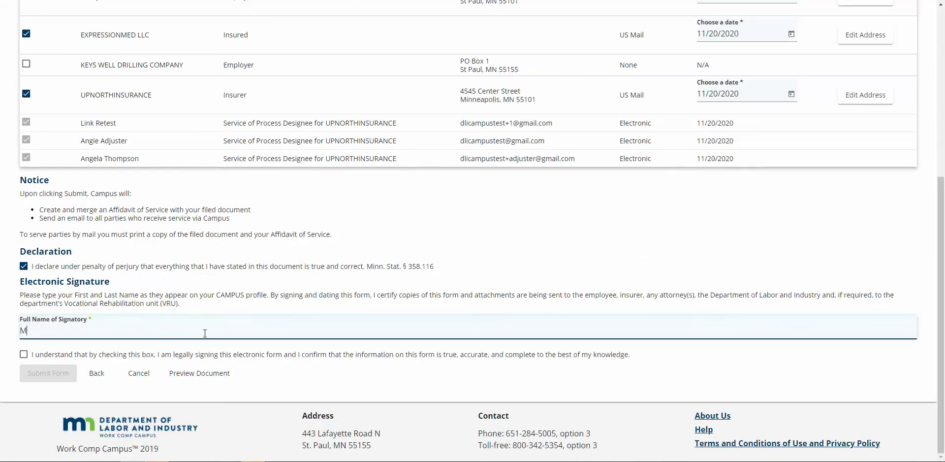
{"action": "left_click", "coordinate": [337, 369]}
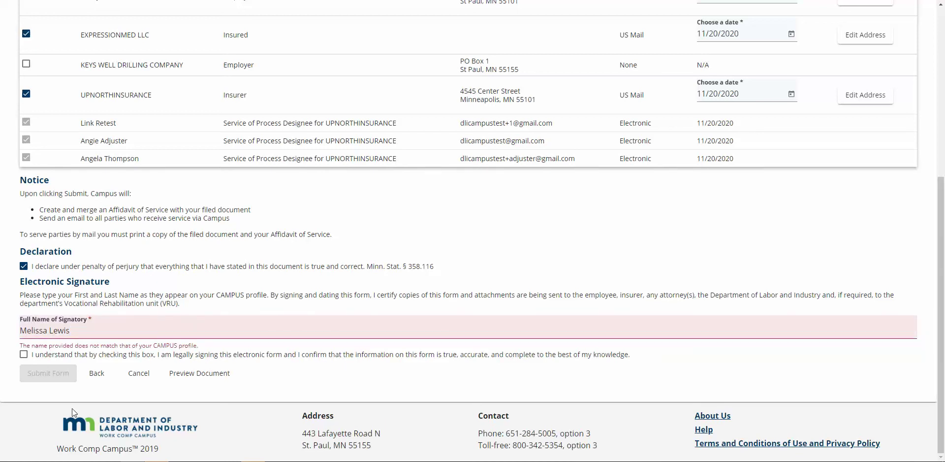
{"action": "left_click", "coordinate": [132, 330]}
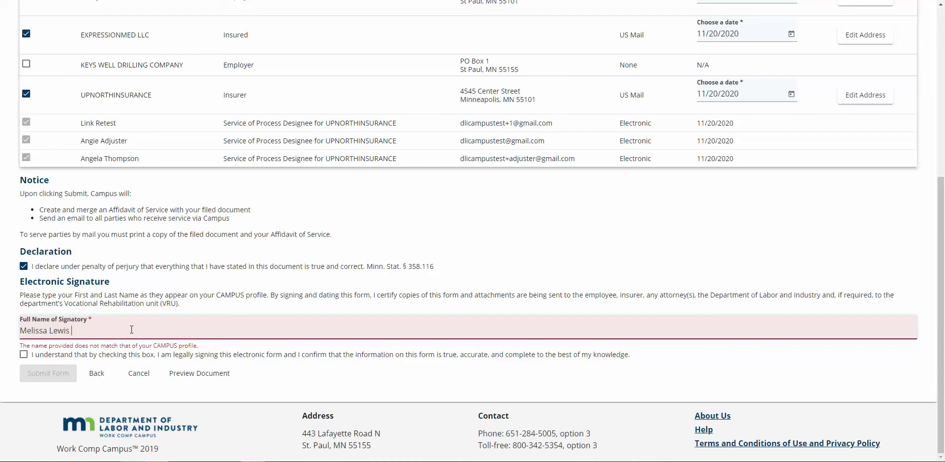
{"action": "left_click", "coordinate": [131, 329]}
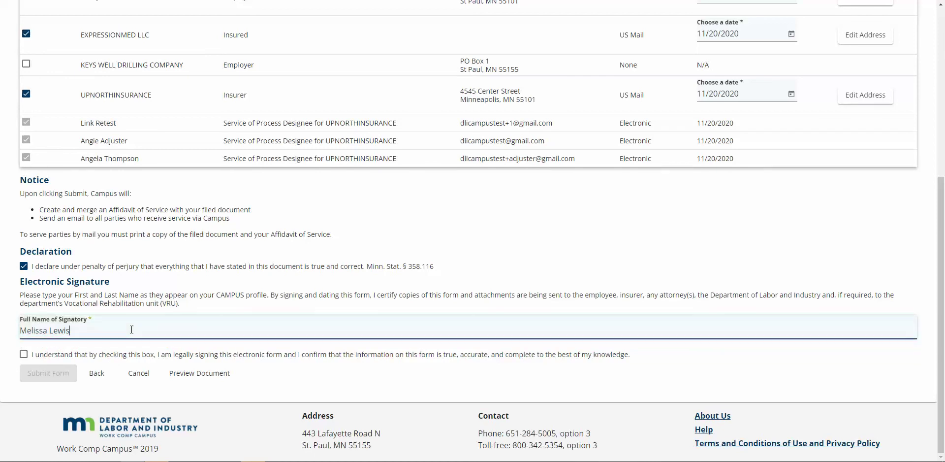
{"action": "left_click", "coordinate": [58, 357]}
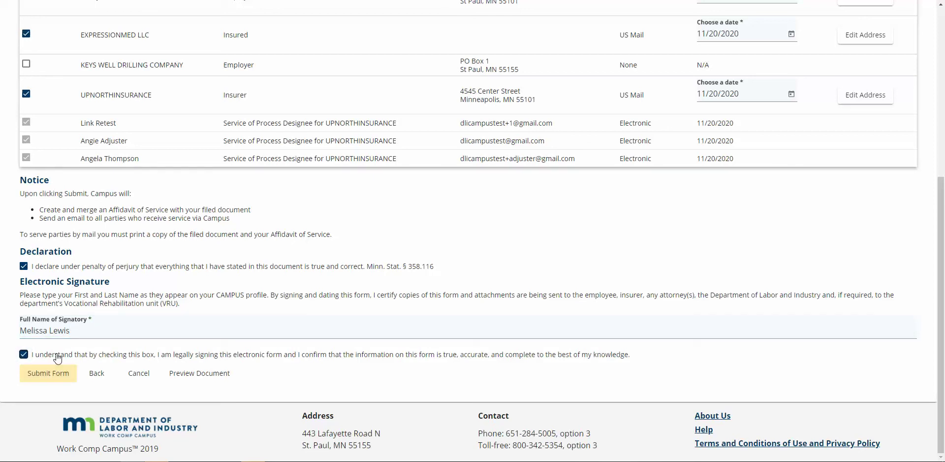
{"action": "left_click", "coordinate": [61, 375]}
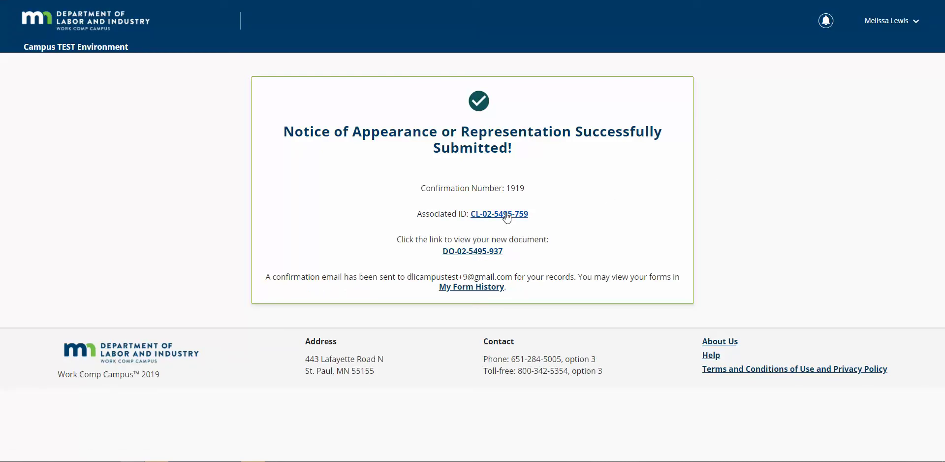
- Open the Associated ID claim link from the submission confirmation
{"action": "left_click", "coordinate": [508, 220]}
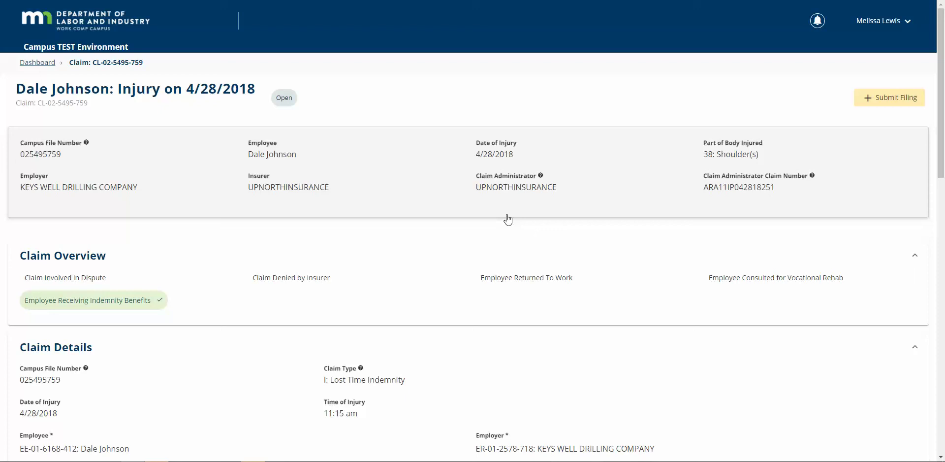
- Go back to My Overview and scroll to the My Claims queue showing 6 open claims
{"action": "left_click", "coordinate": [126, 29]}
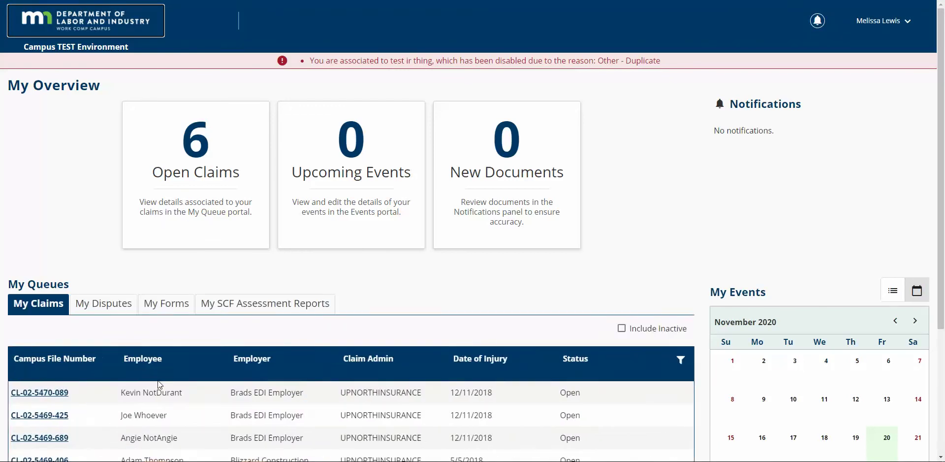
{"action": "scroll", "coordinate": [160, 385], "scroll_direction": "down", "scroll_amount": 4}
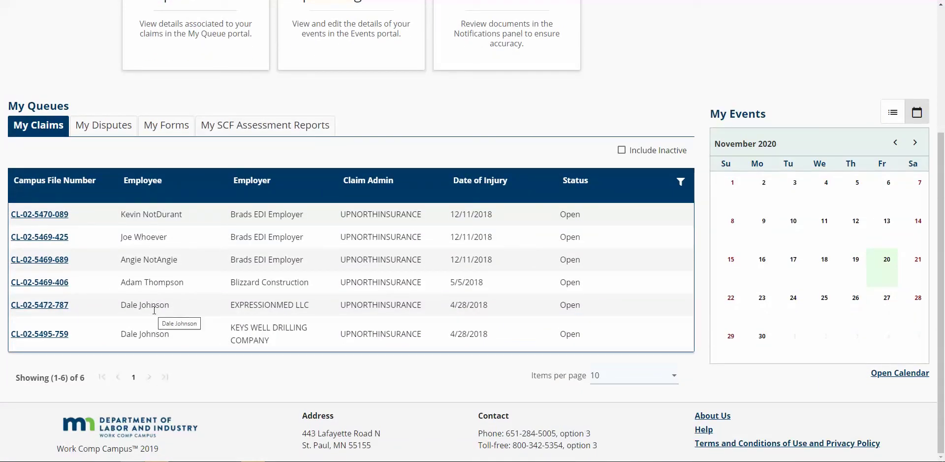